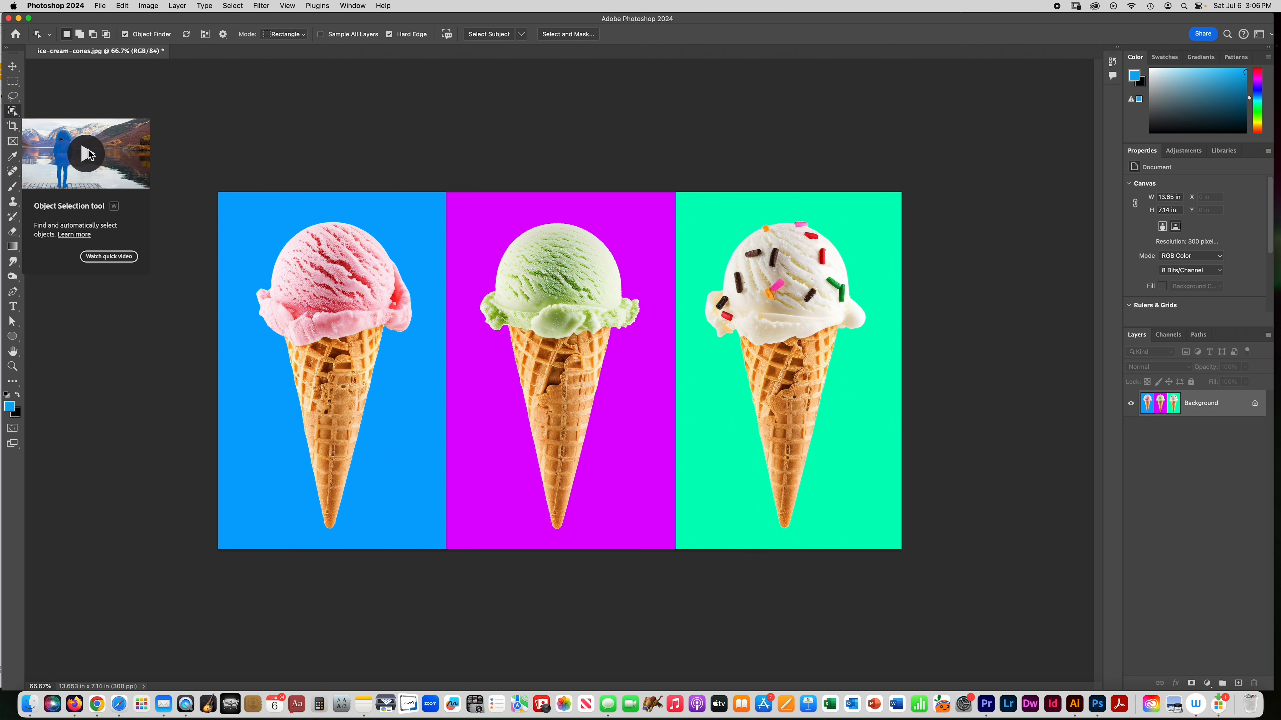
Select the pink ice-cream cone with the Object Selection tool and remove it using Delete and Fill Selection.
left_click(13, 111)
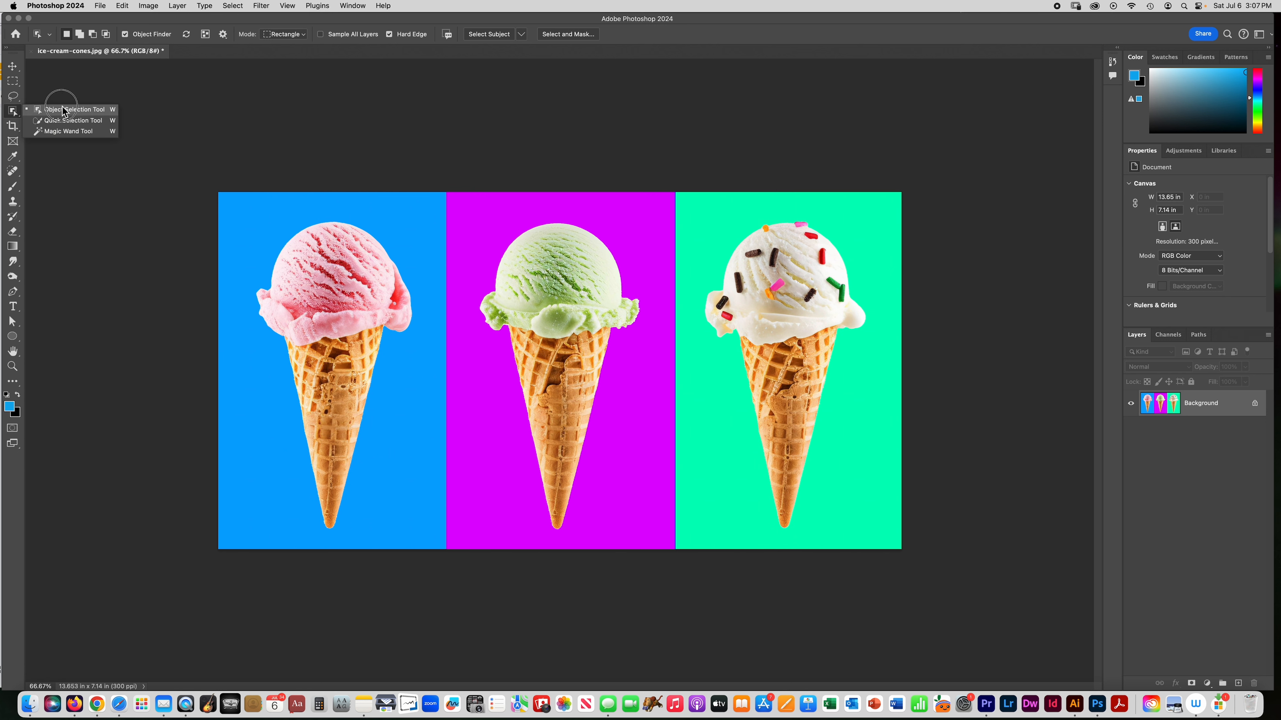
left_click(13, 112)
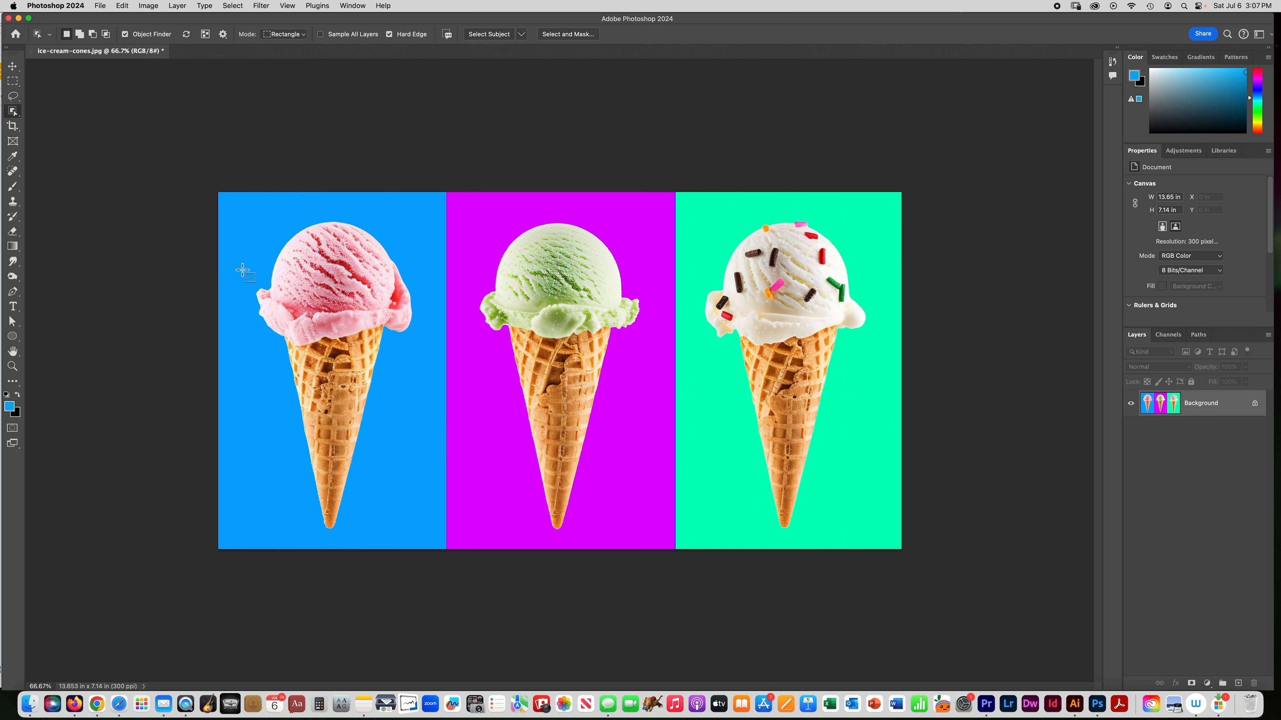
left_click(334, 306)
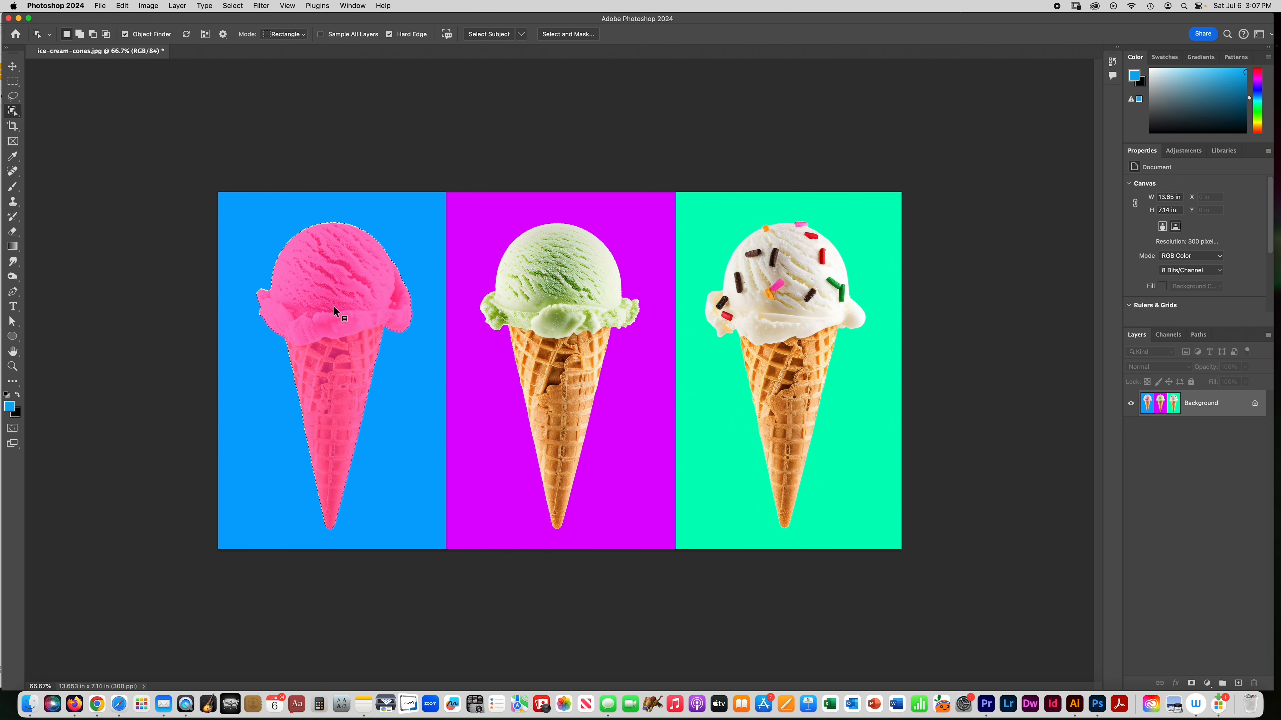
right_click(334, 308)
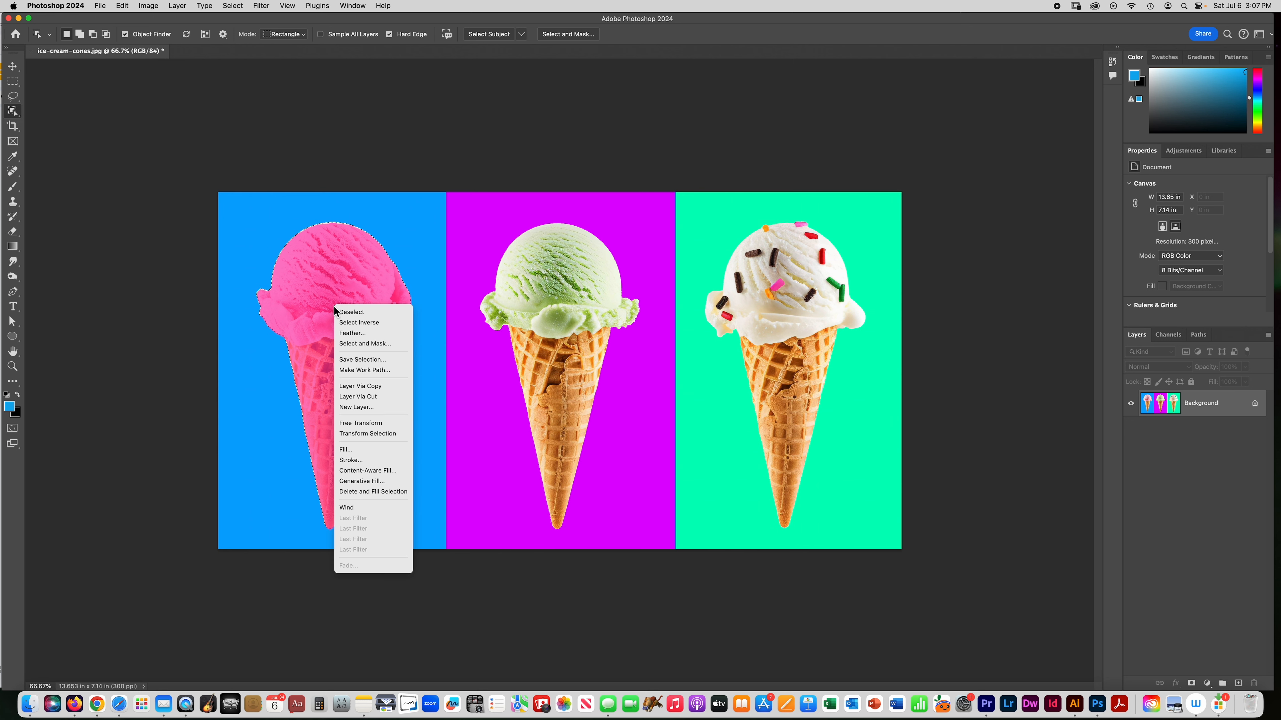
left_click(364, 493)
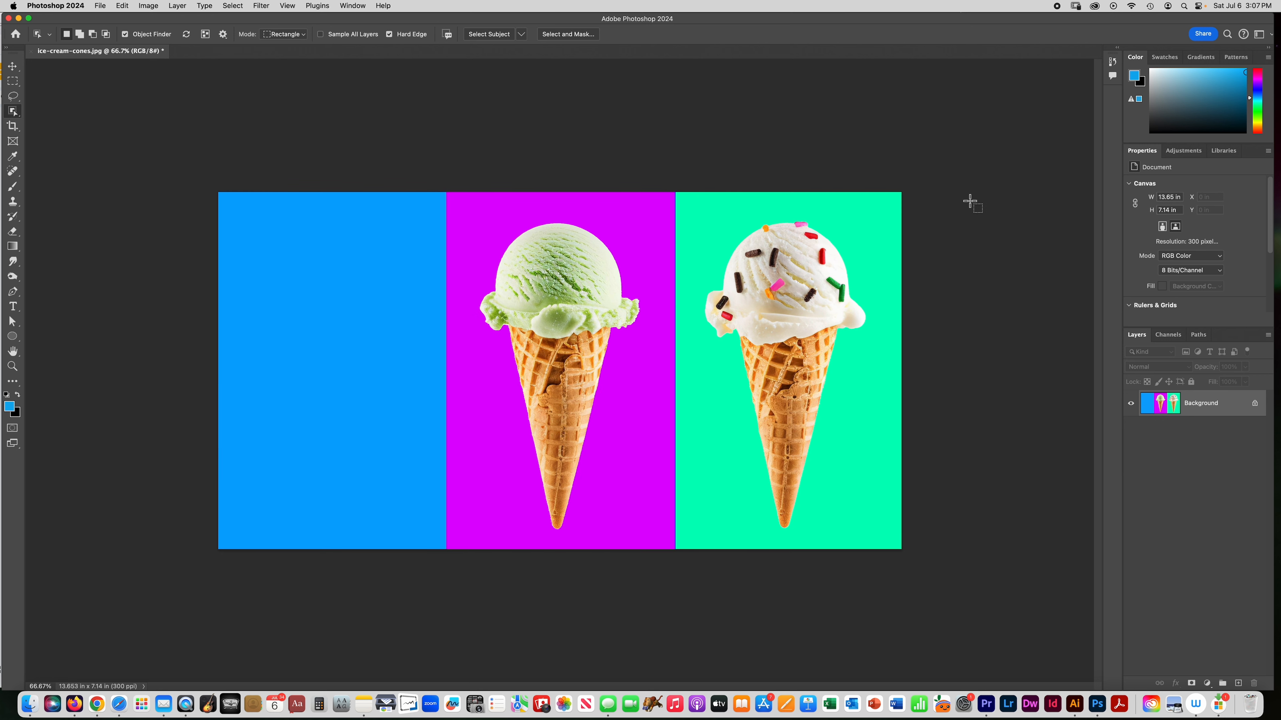
Try to select the green scoop with the Quick Selection tool.
left_click(17, 114)
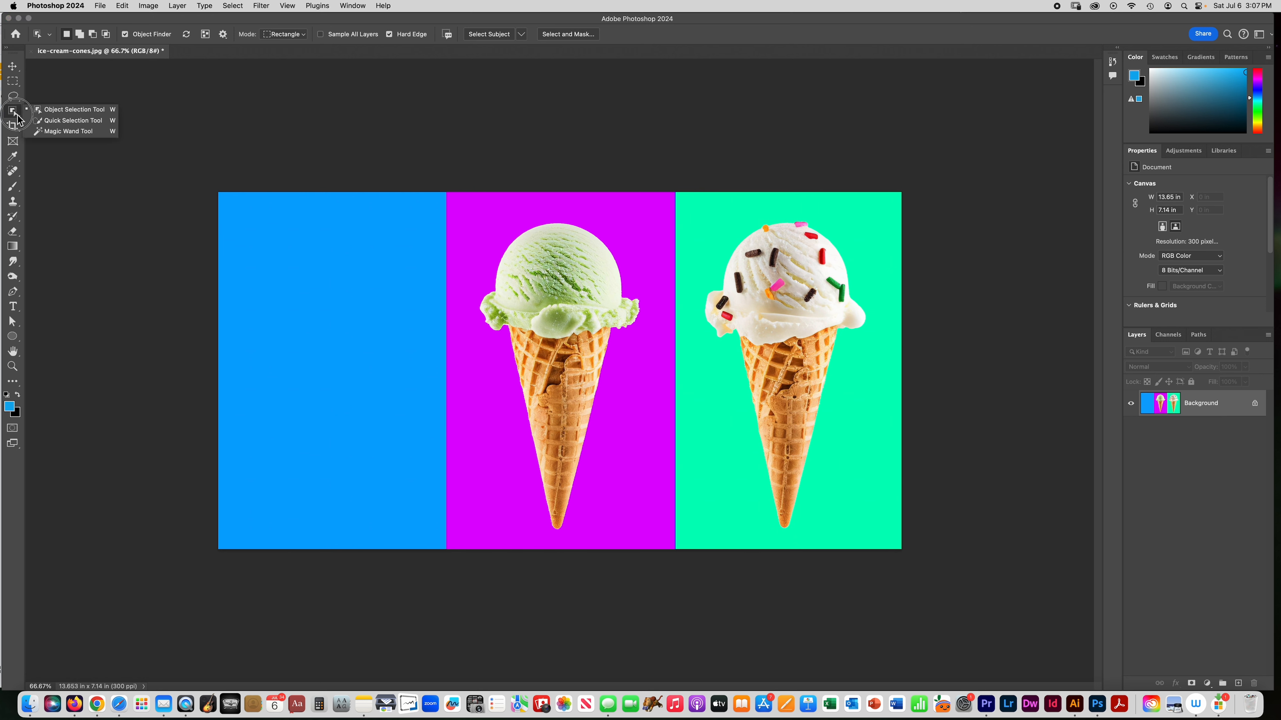
left_click(67, 122)
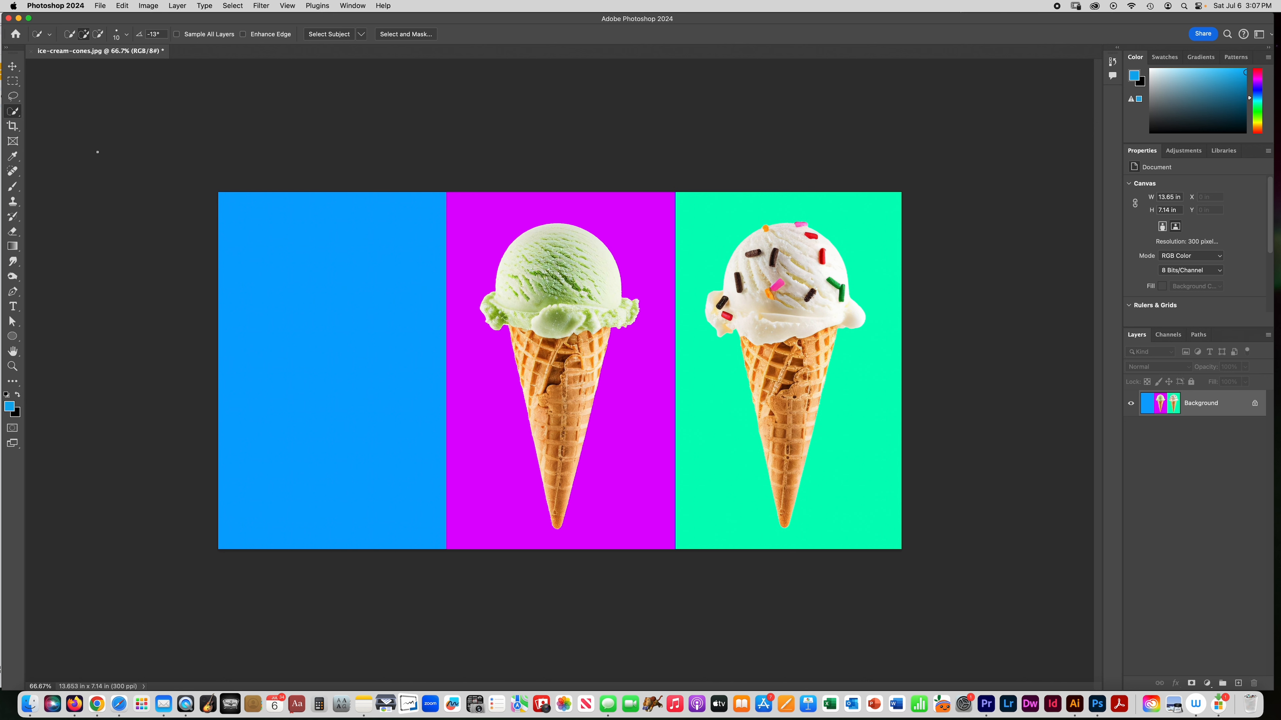
left_click(12, 112)
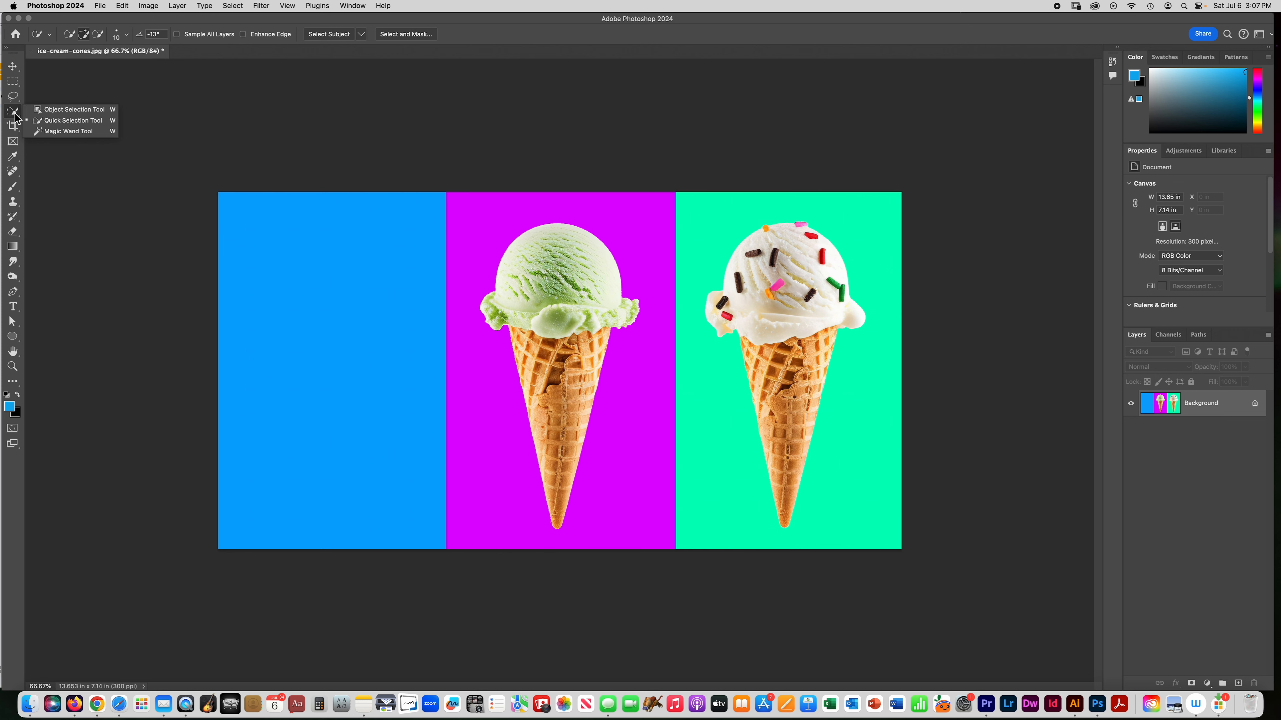
left_click(39, 121)
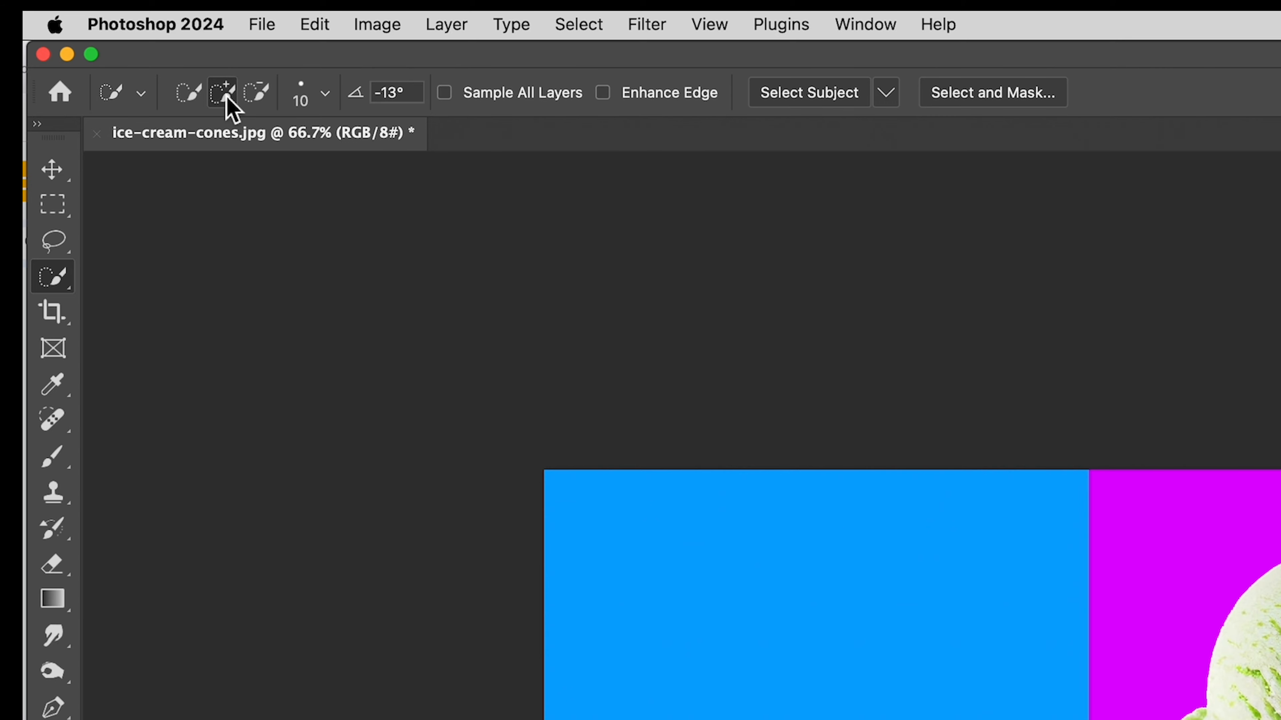
left_click(303, 101)
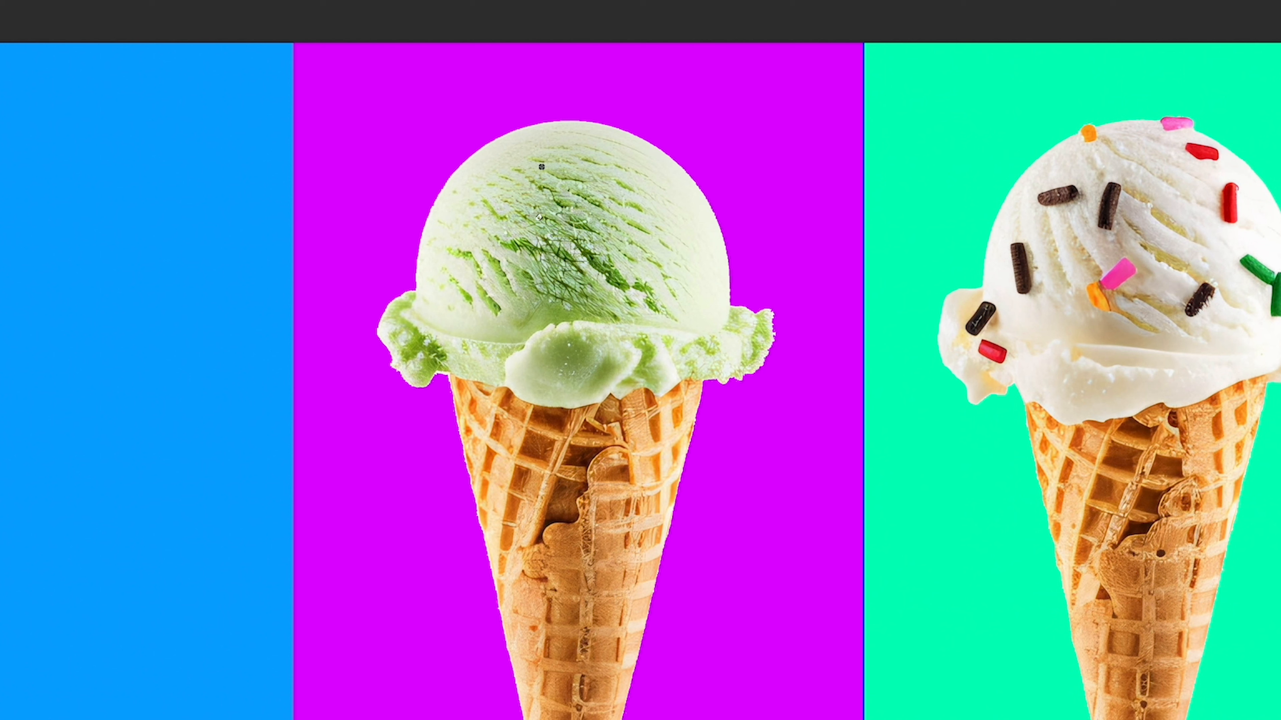
mouse_move(620, 217)
left_mouse_down()
mouse_move(538, 208)
mouse_move(506, 235)
mouse_move(617, 280)
mouse_move(610, 297)
mouse_move(507, 297)
left_mouse_up()
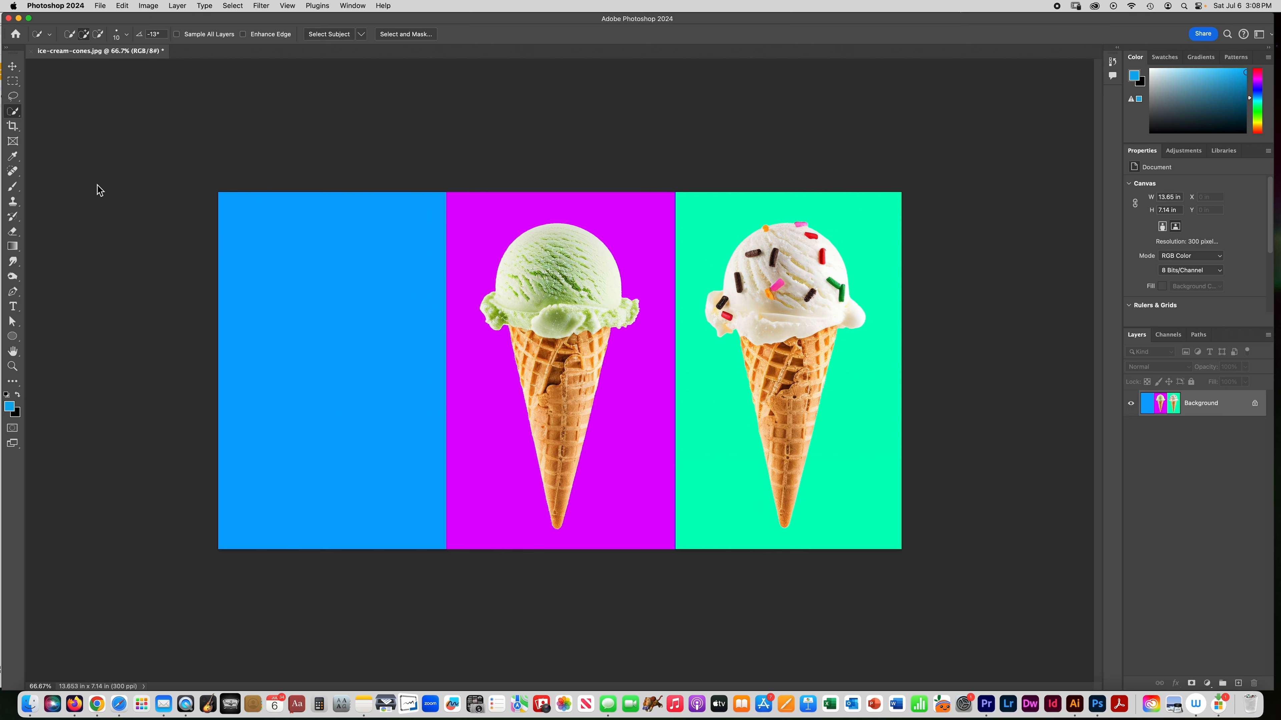
Select the green ice-cream scoop in the middle panel with the Quick Selection tool.
left_click(16, 114)
left_click(83, 104)
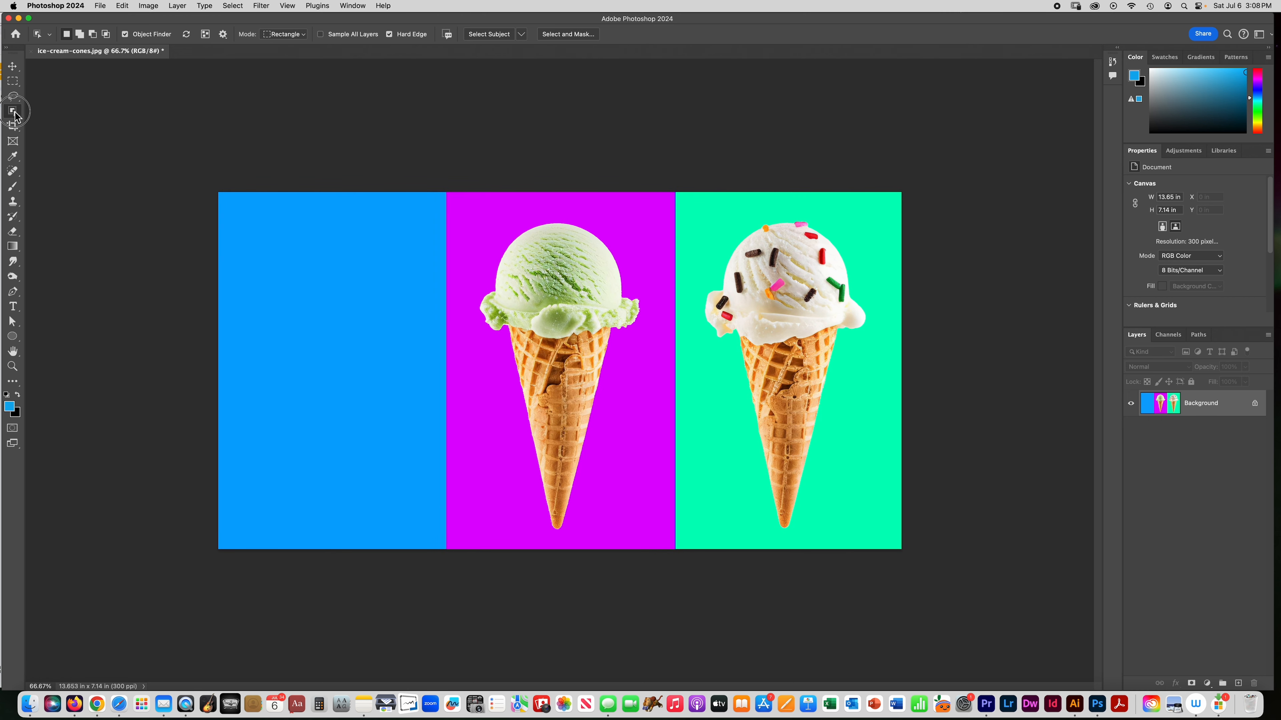
left_click_drag(12, 110, 54, 121)
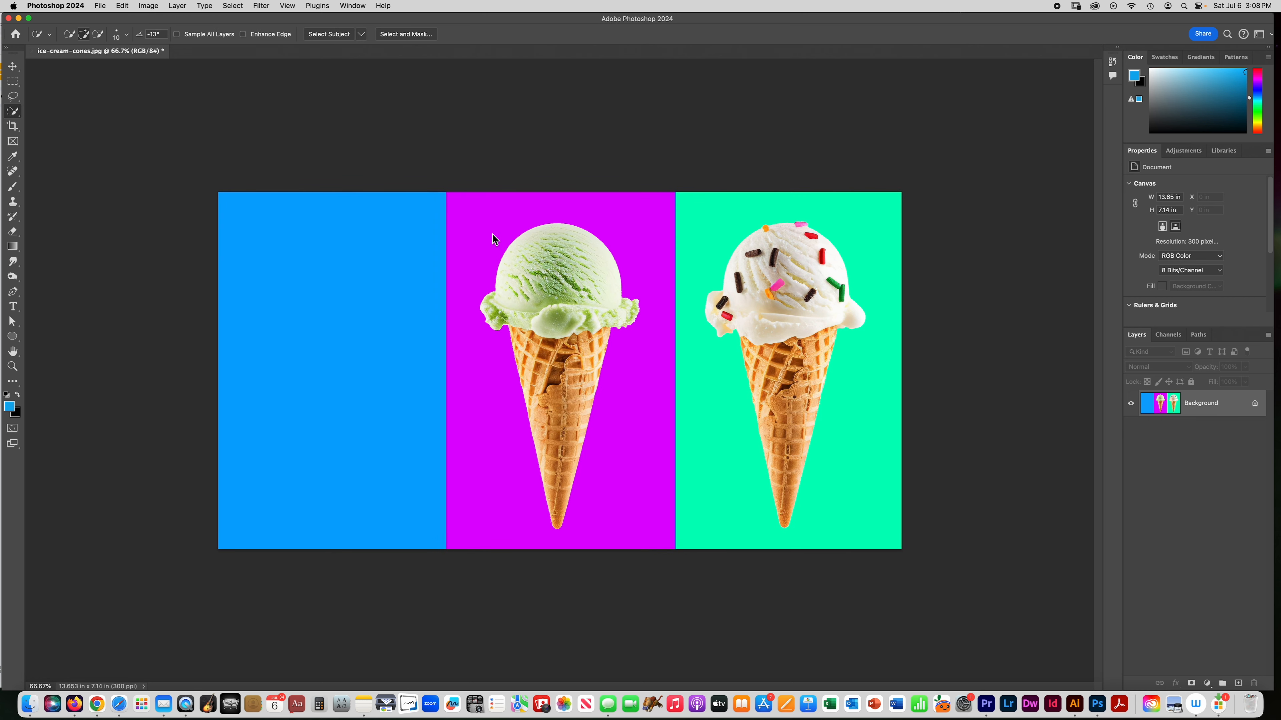
left_click_drag(582, 237, 532, 268)
Shift the hue of the selected green scoop to a pale cream shade with Hue/Saturation, then deselect.
key("super+u")
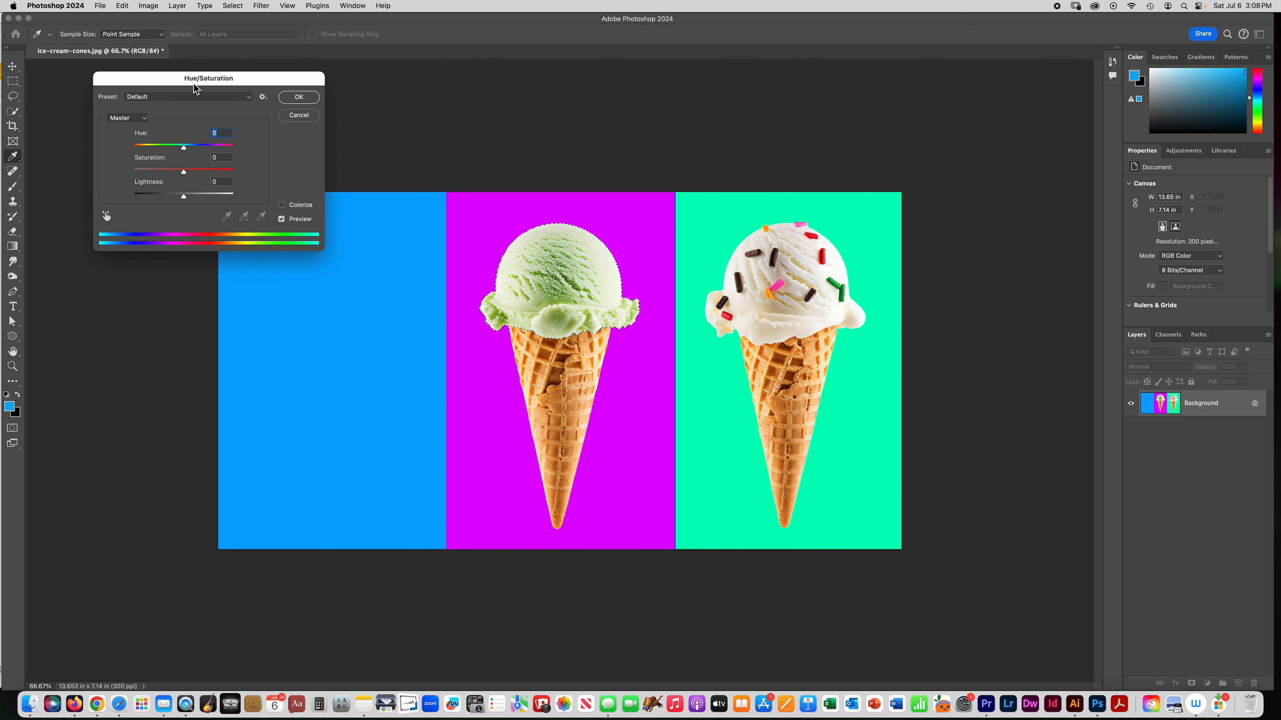
left_click_drag(212, 84, 336, 104)
mouse_move(314, 169)
left_mouse_down()
mouse_move(362, 177)
mouse_move(298, 182)
left_mouse_up()
left_click(431, 122)
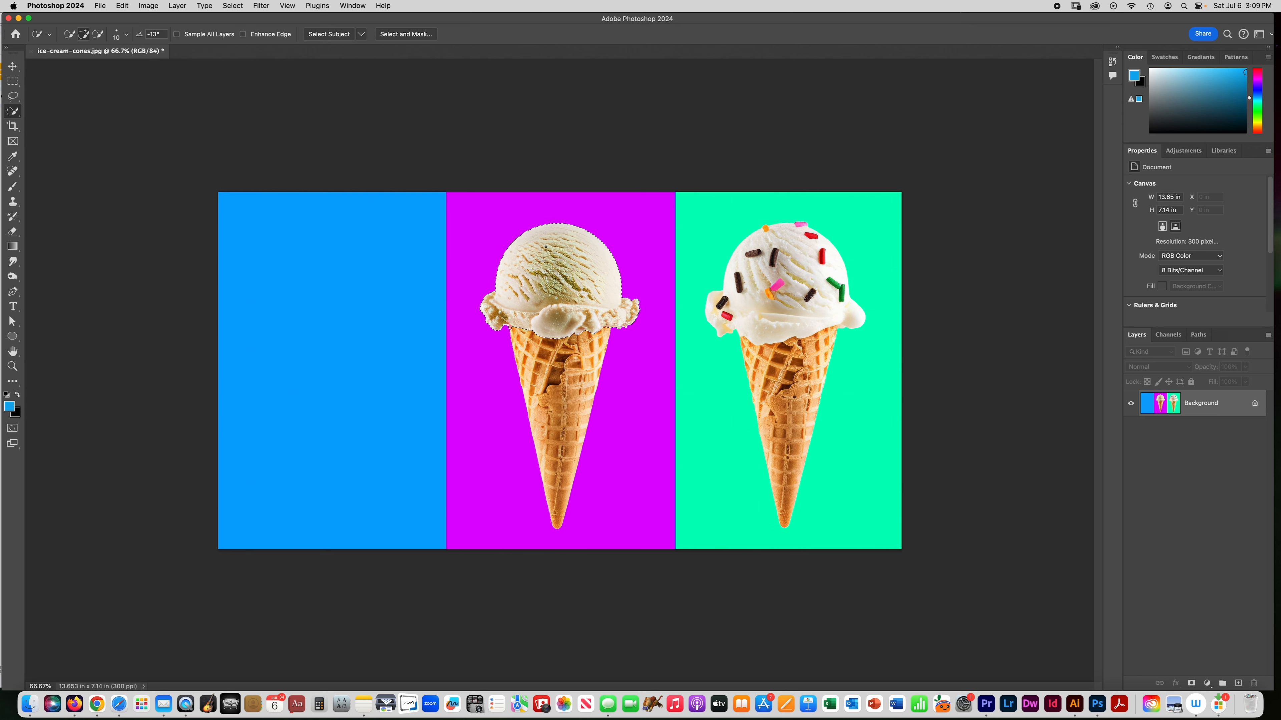
key("super+d")
Sample several spots on the white sprinkled scoop with the Magic Wand tool.
right_click(13, 111)
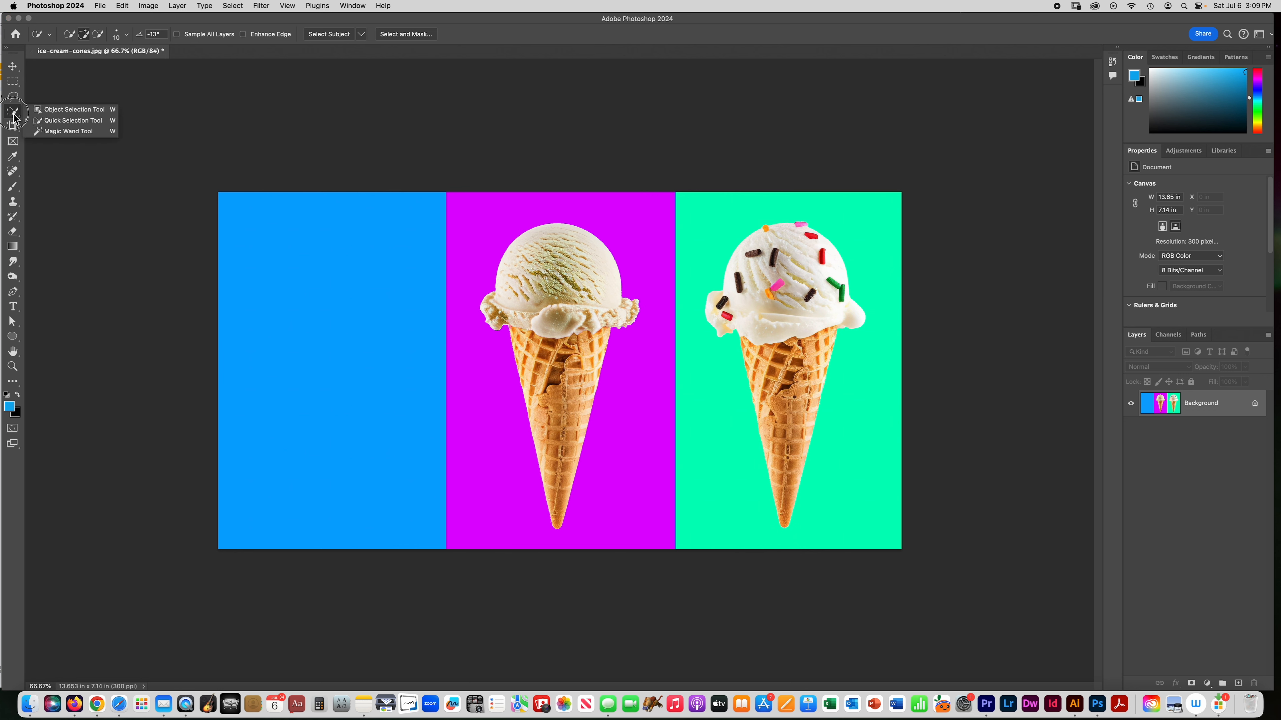
left_click(69, 131)
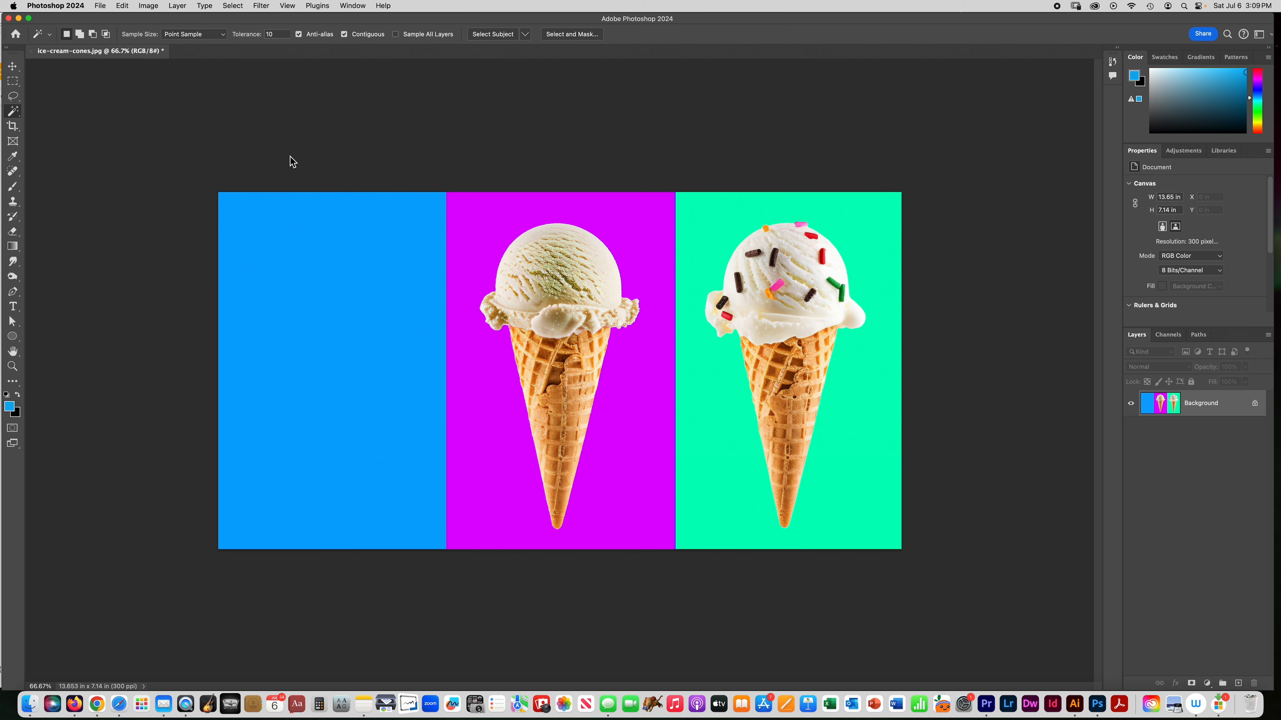
left_click(746, 304)
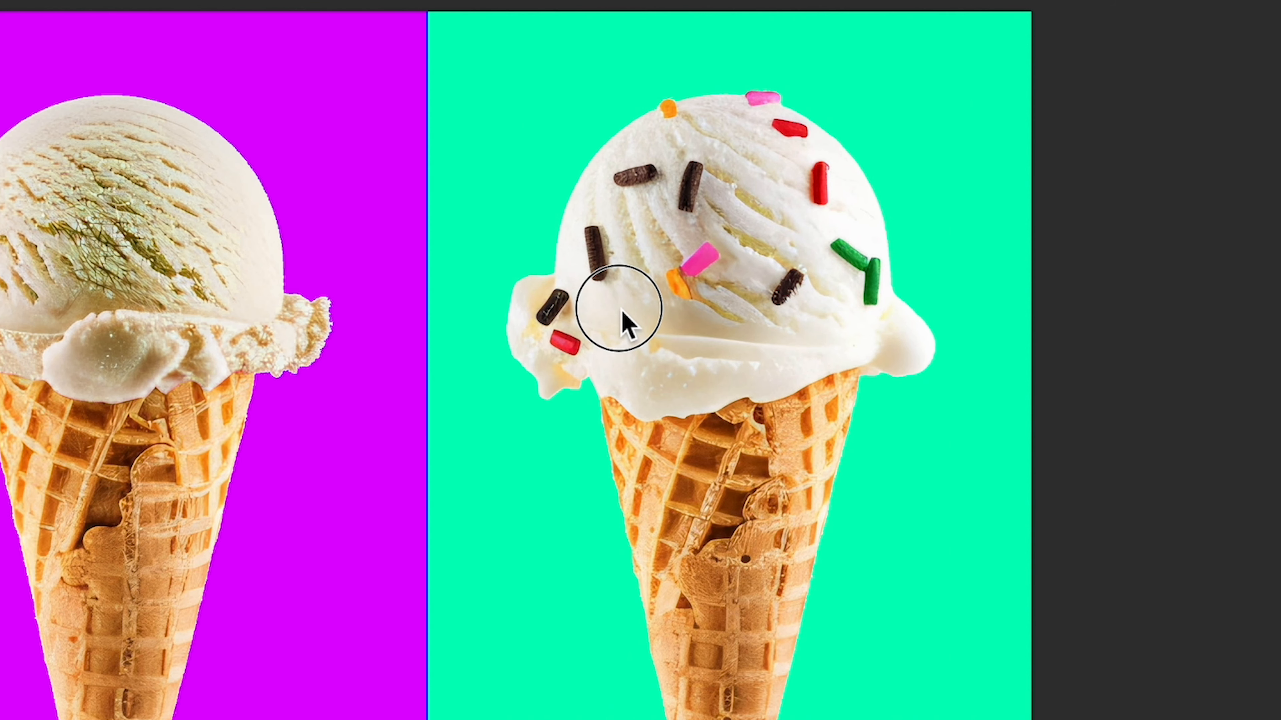
left_click(775, 321)
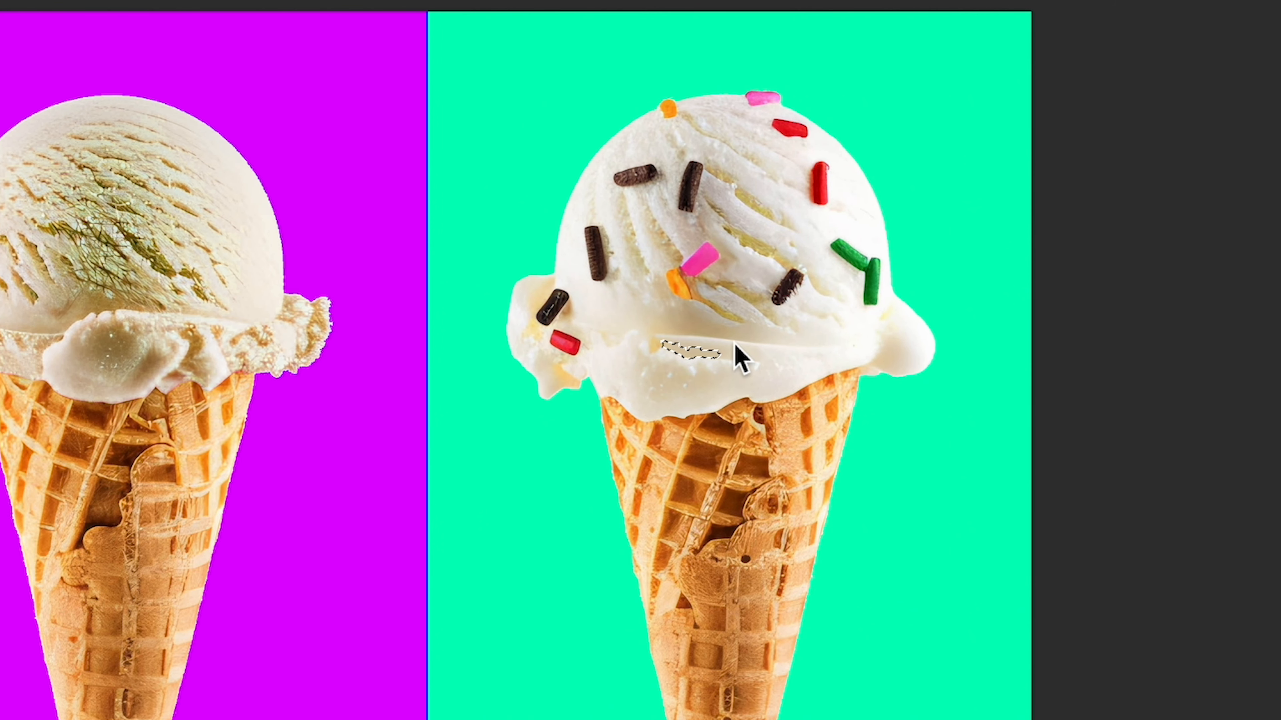
left_click(767, 308)
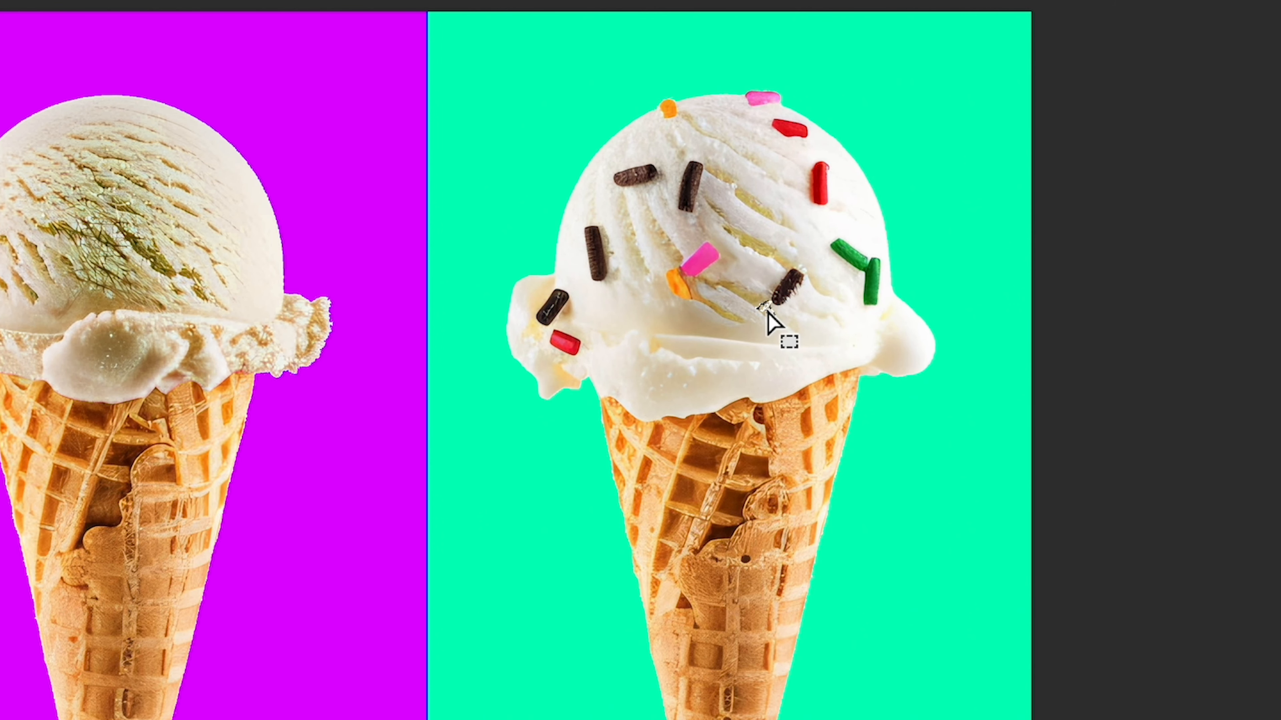
left_click(700, 352)
left_click(674, 383)
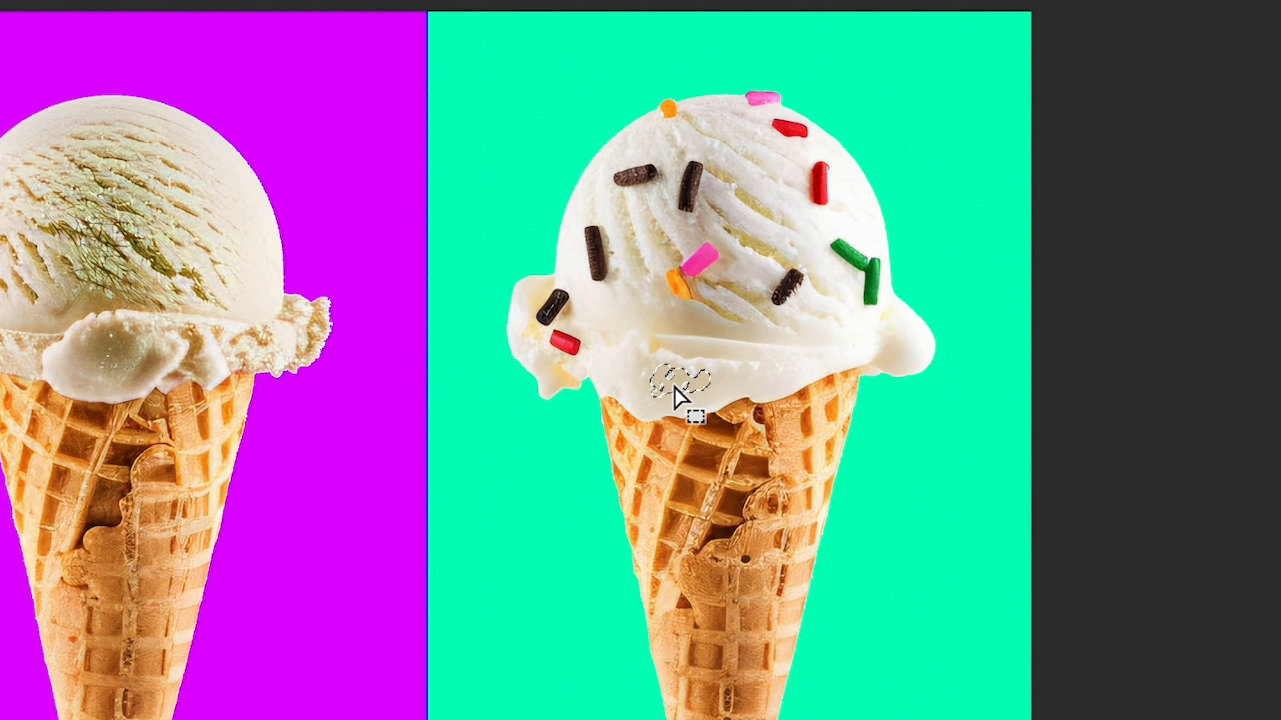
left_click(607, 382)
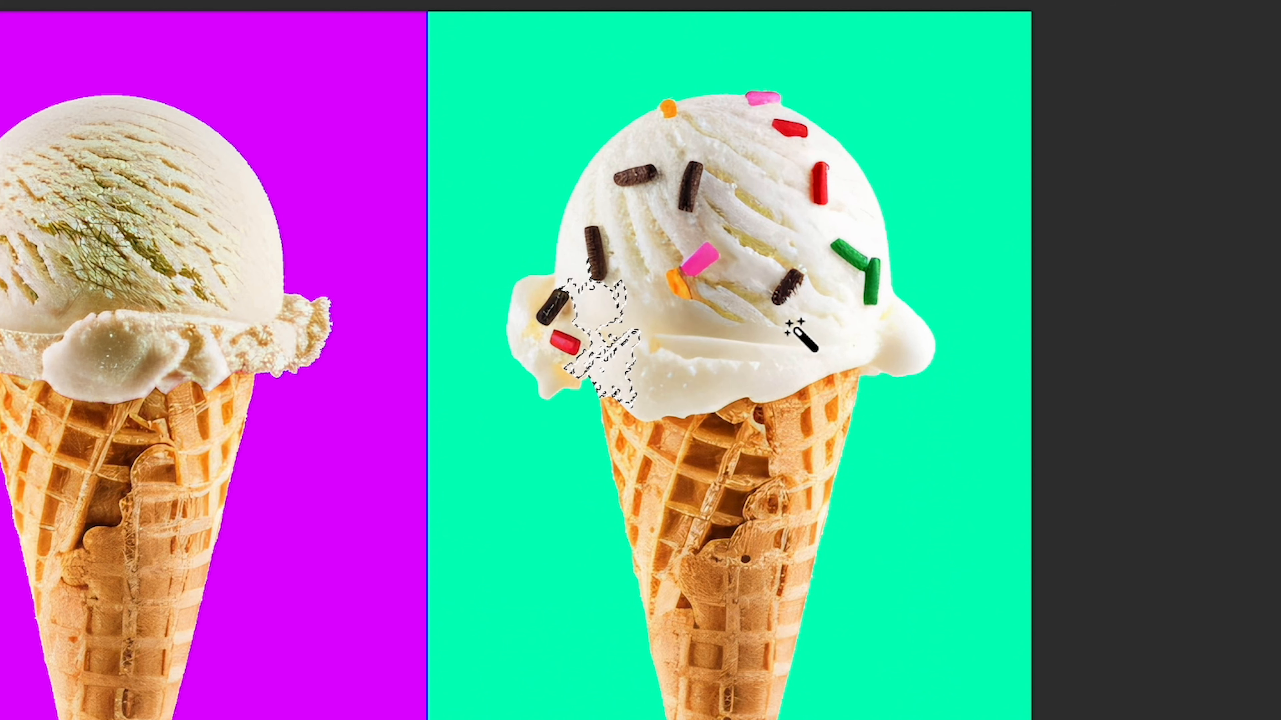
left_click(910, 350)
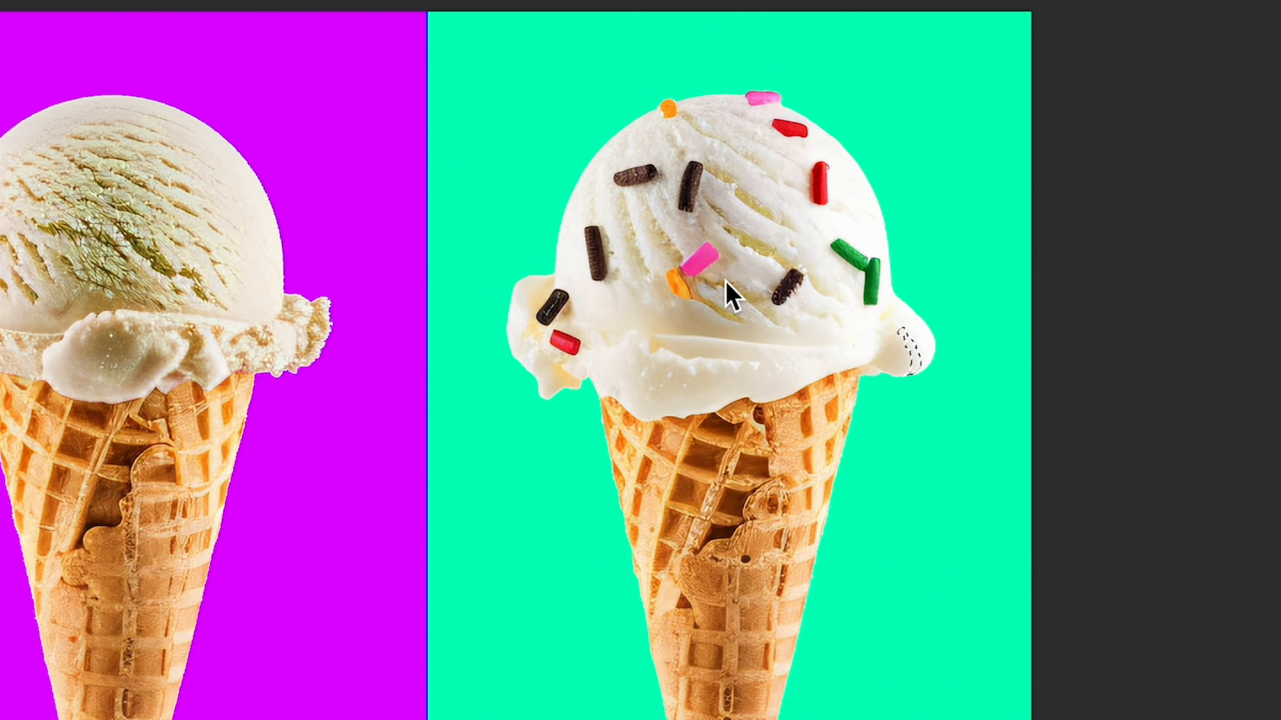
left_click(799, 350)
left_click(676, 283)
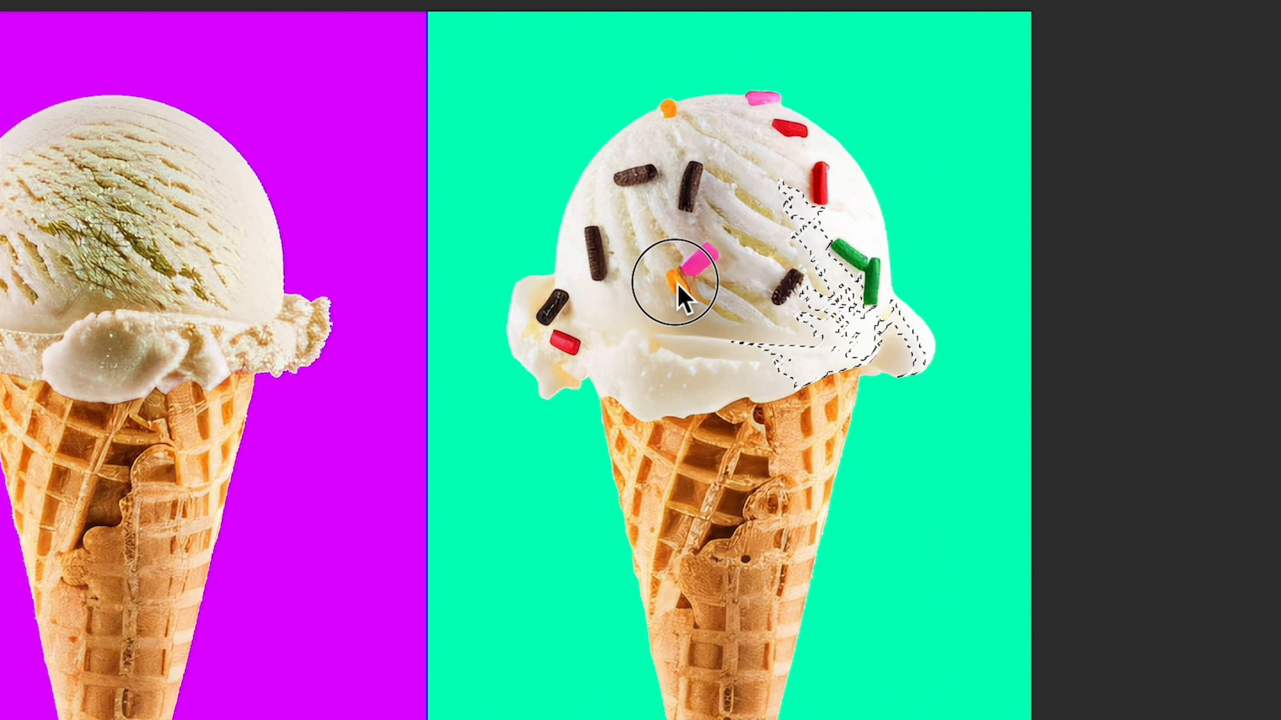
left_click(664, 311)
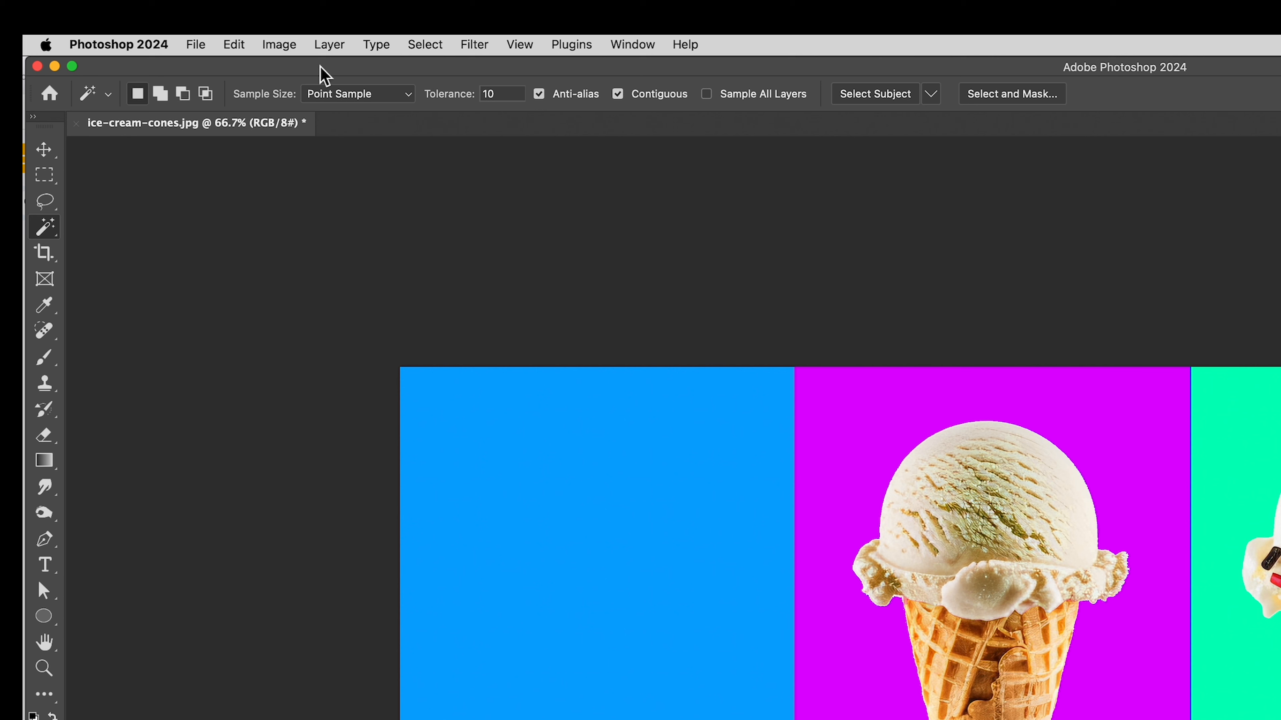
Set the Magic Wand tolerance to 100 and select the white scoop and cone.
left_click(474, 95)
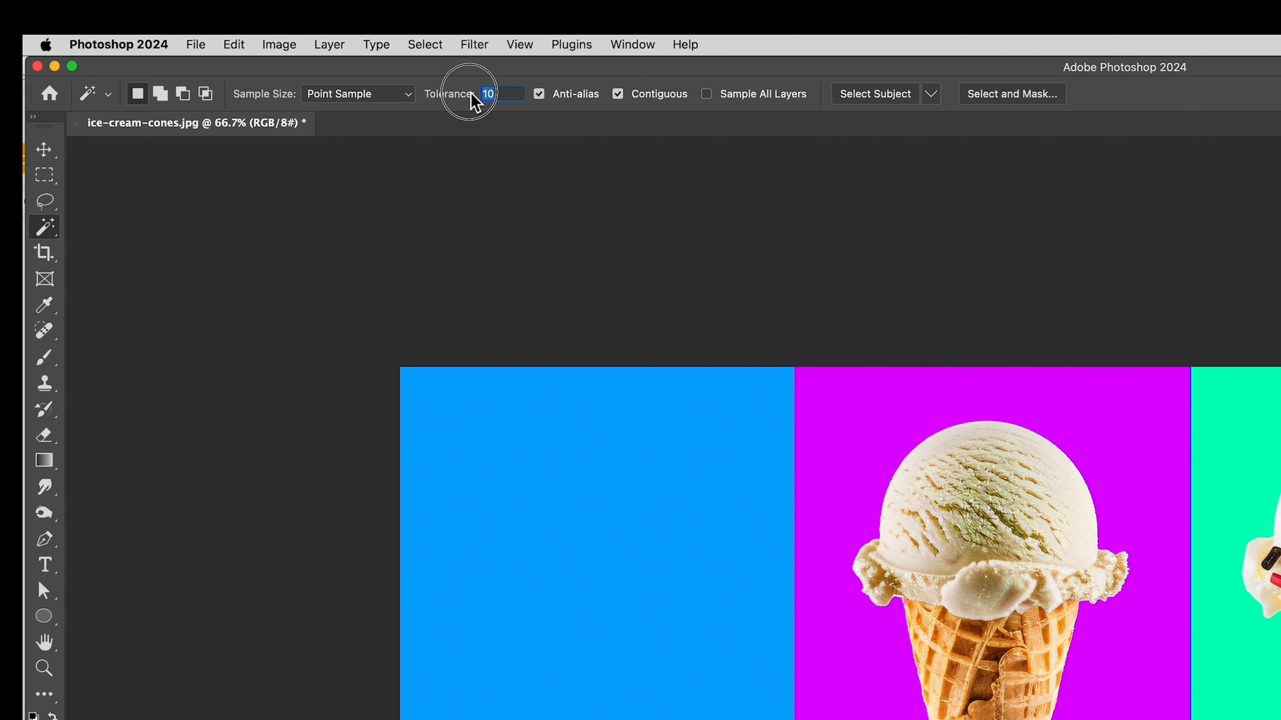
type("0")
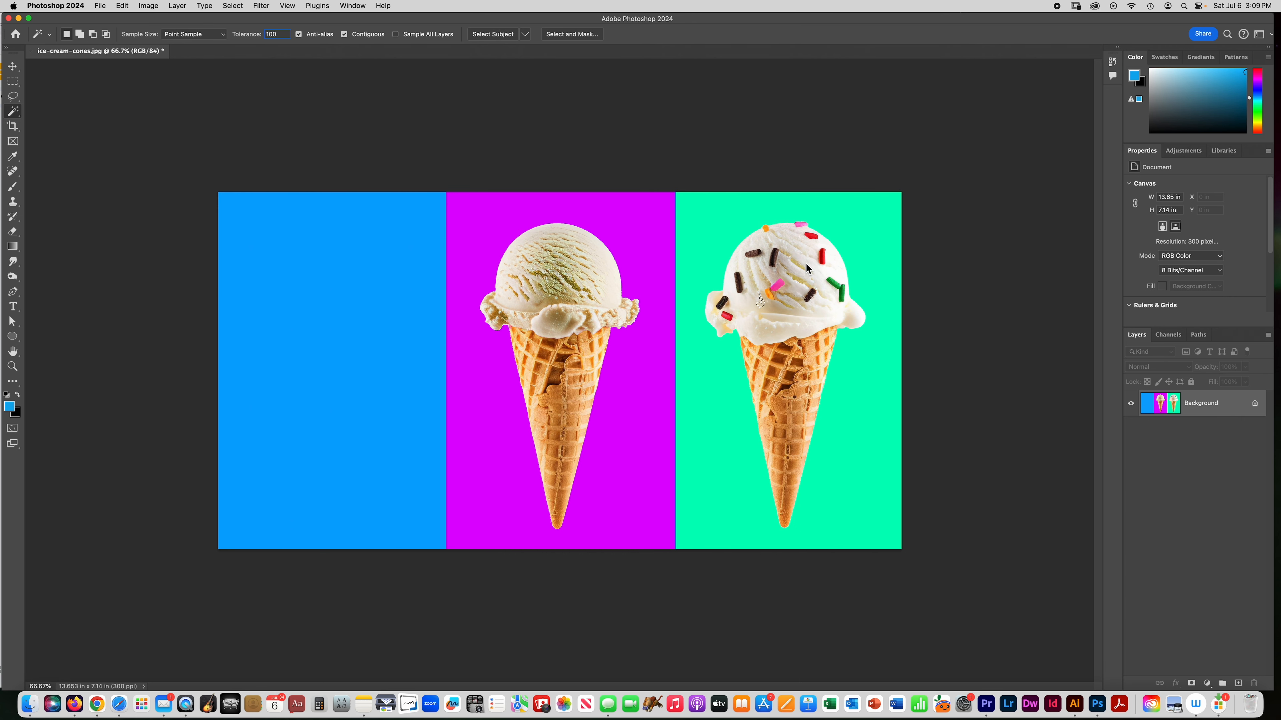
left_click(800, 264)
Set the tolerance back to 10 and select the mint-green background of the right panel.
left_click(263, 35)
type("10")
left_click(300, 118)
left_click(709, 220)
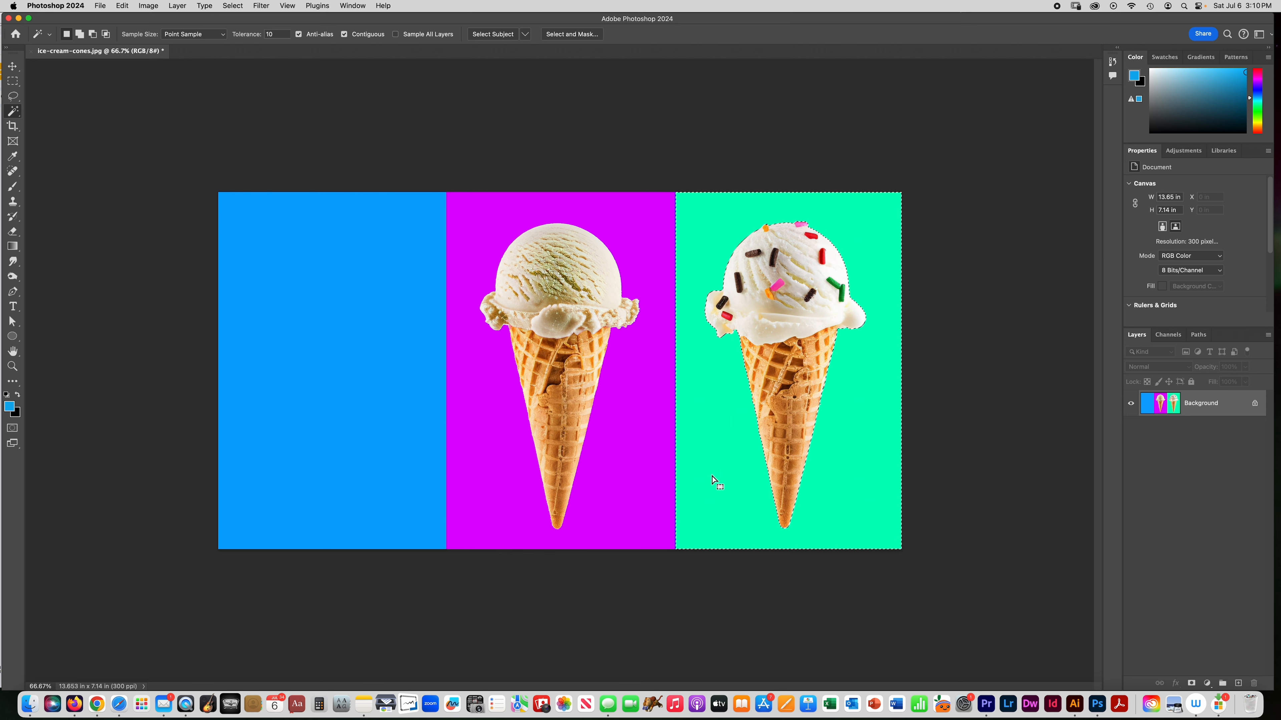
Shift the hue of the selected background to blue with Hue/Saturation.
key("super+u")
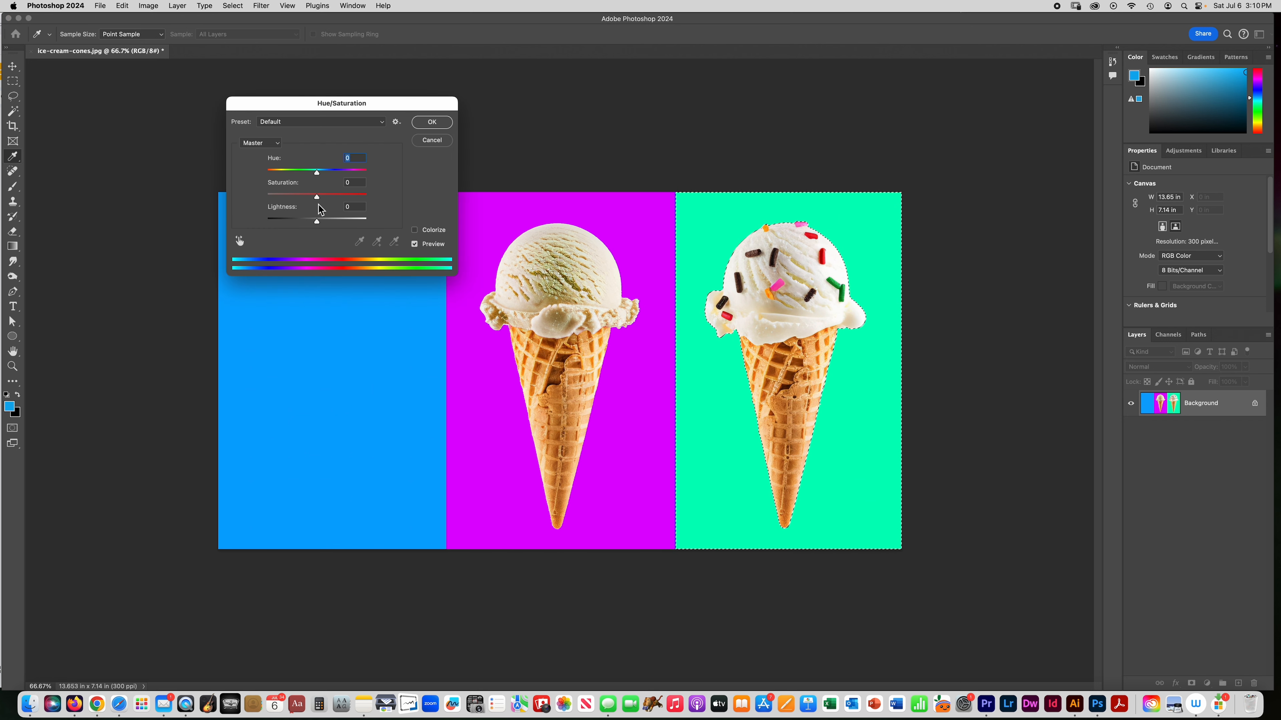
left_click_drag(317, 170, 347, 178)
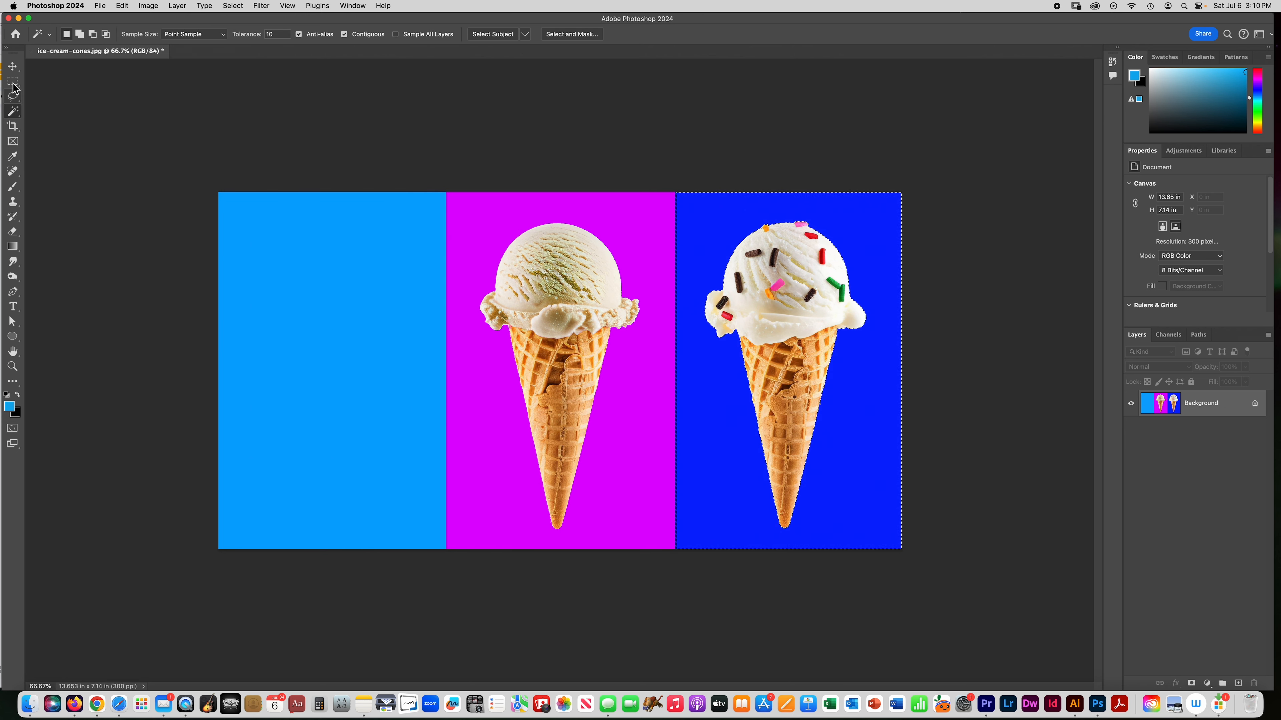
Save the edited image.
left_click(104, 6)
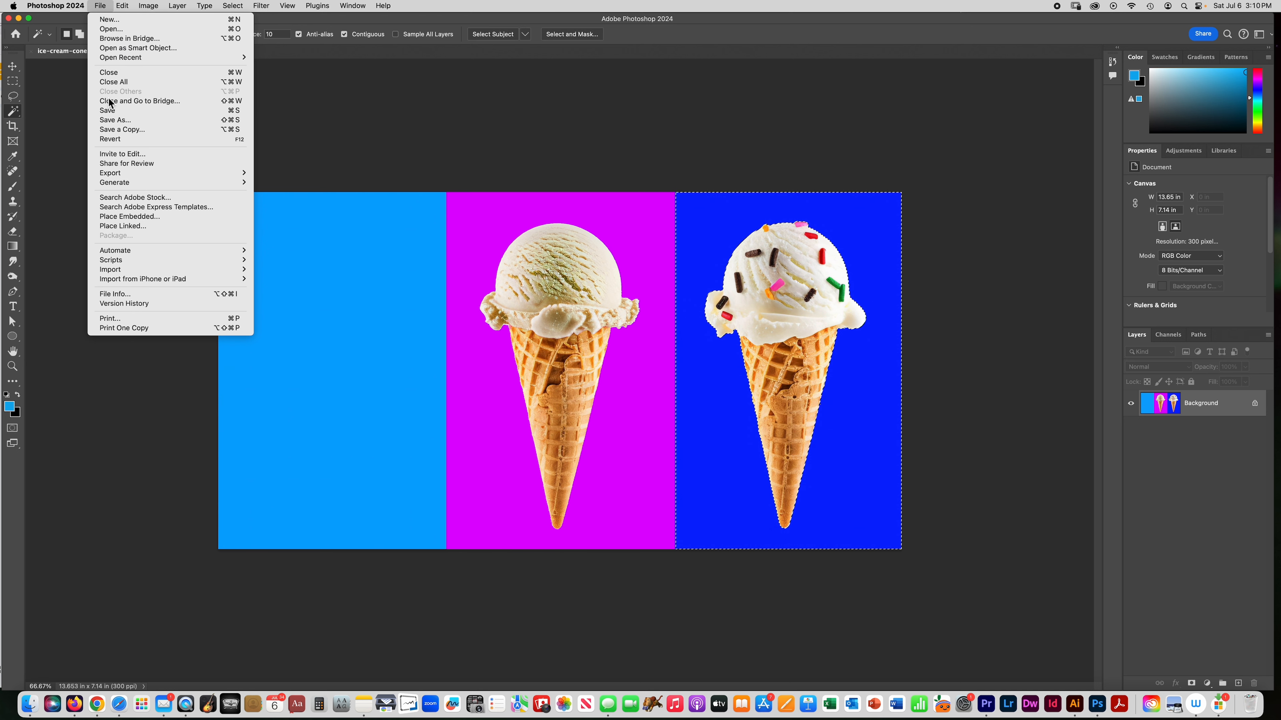